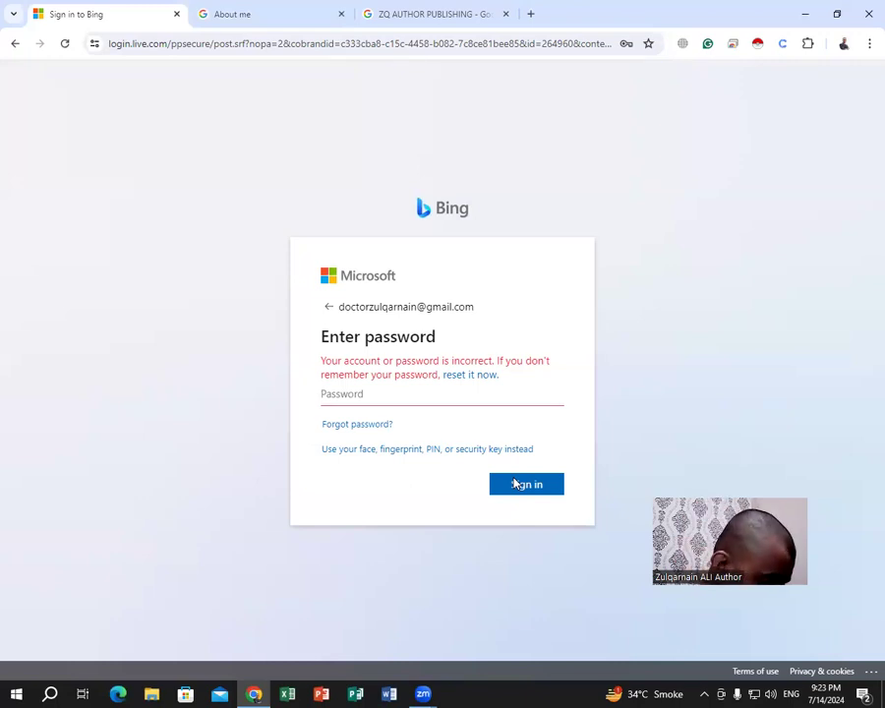
text(••••••••••)
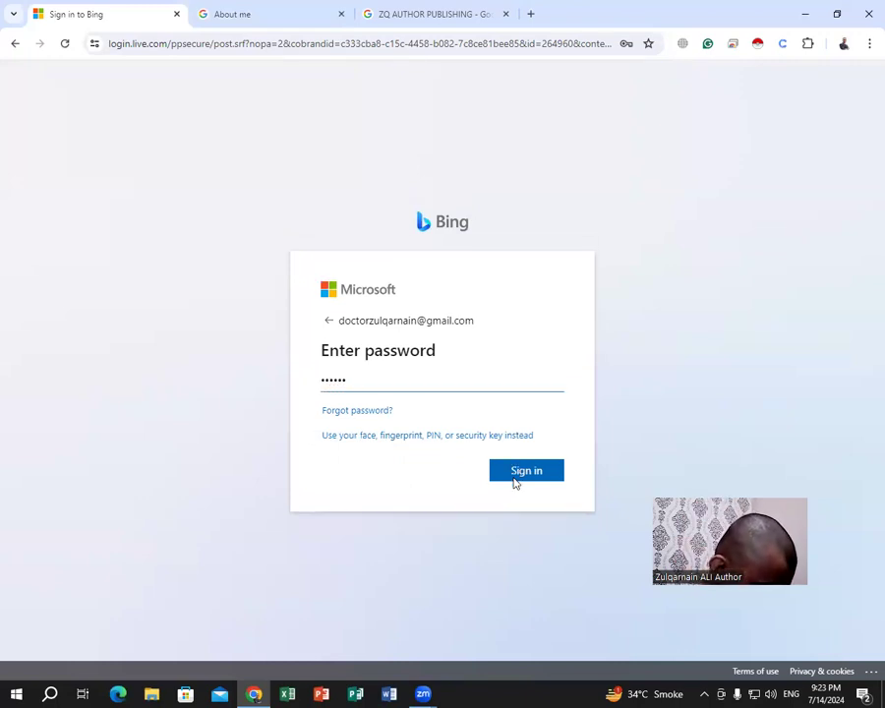
text(•••••)
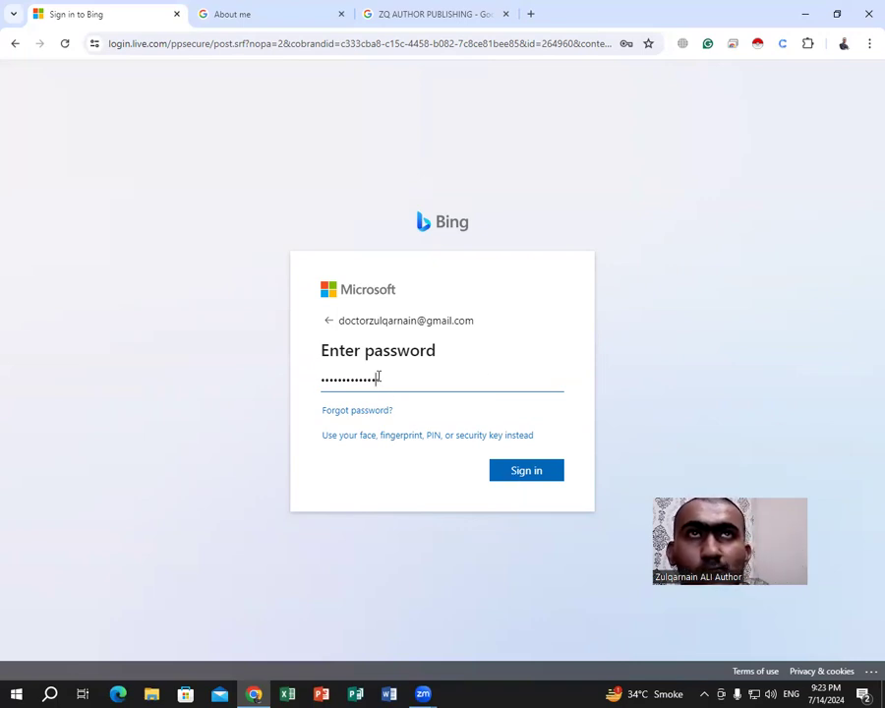
key(ctrl+a)
key(BackSpace)
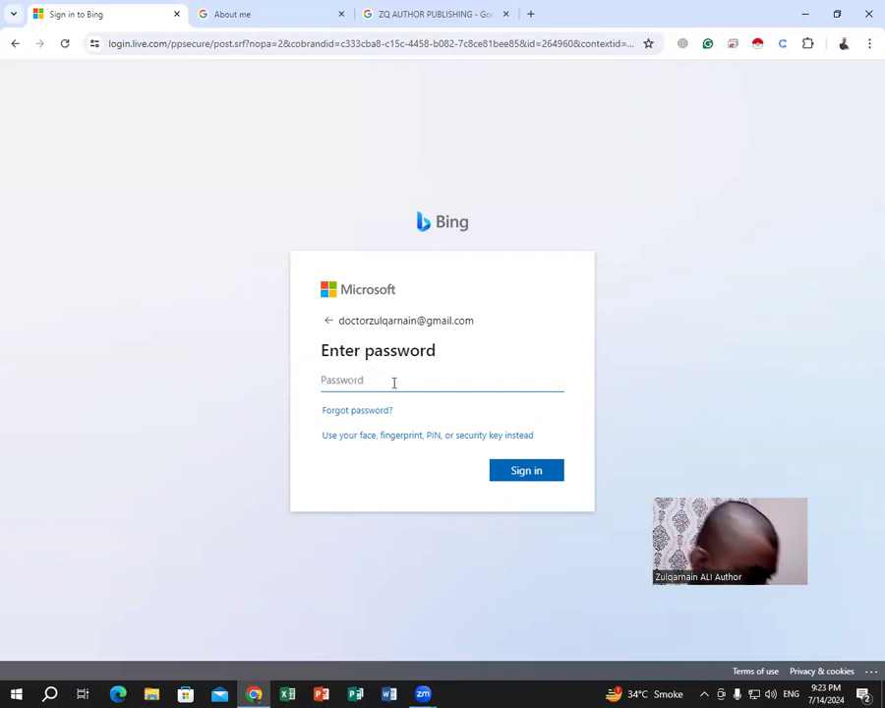
- Enter the Microsoft account password, sign in to Bing and choose to stay signed in
text(•••••••••••••••)
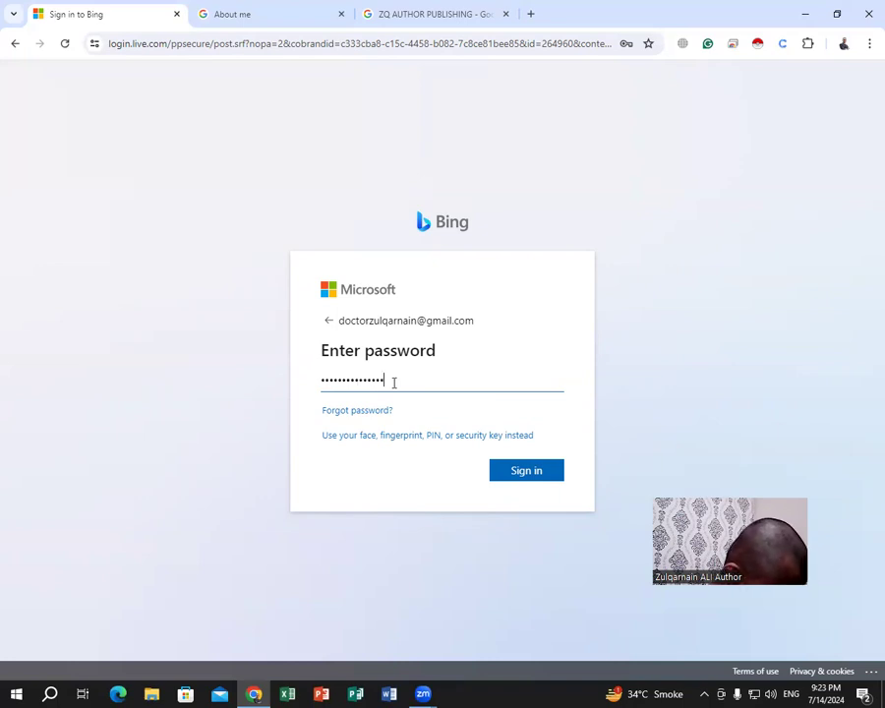
click(529, 473)
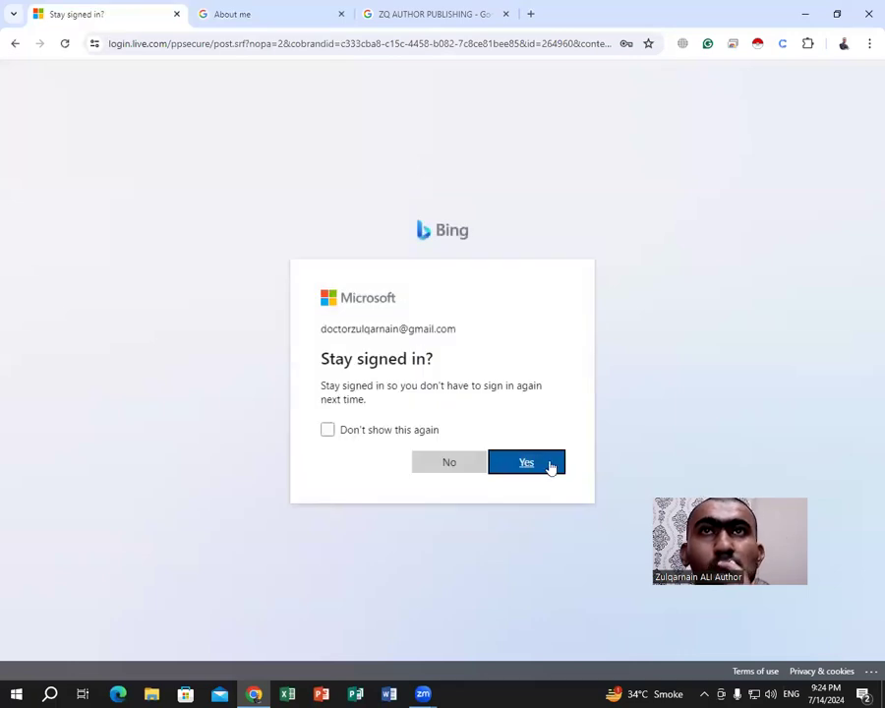
click(550, 464)
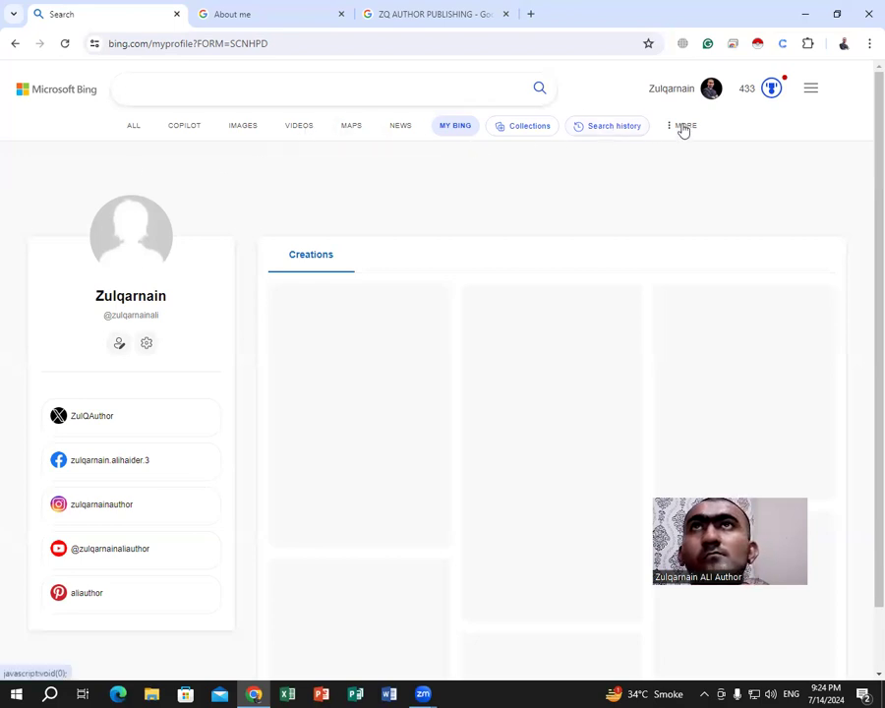
- Look over the My Bing profile page and the additional search categories, and reload My Bing
mouse_move(682, 128)
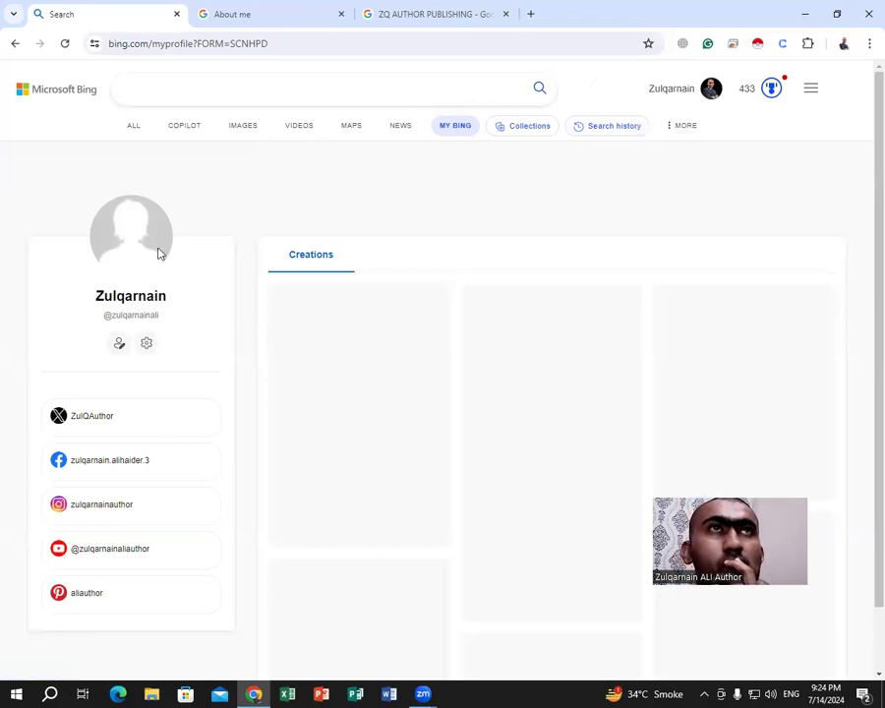
right_click(113, 243)
click(200, 227)
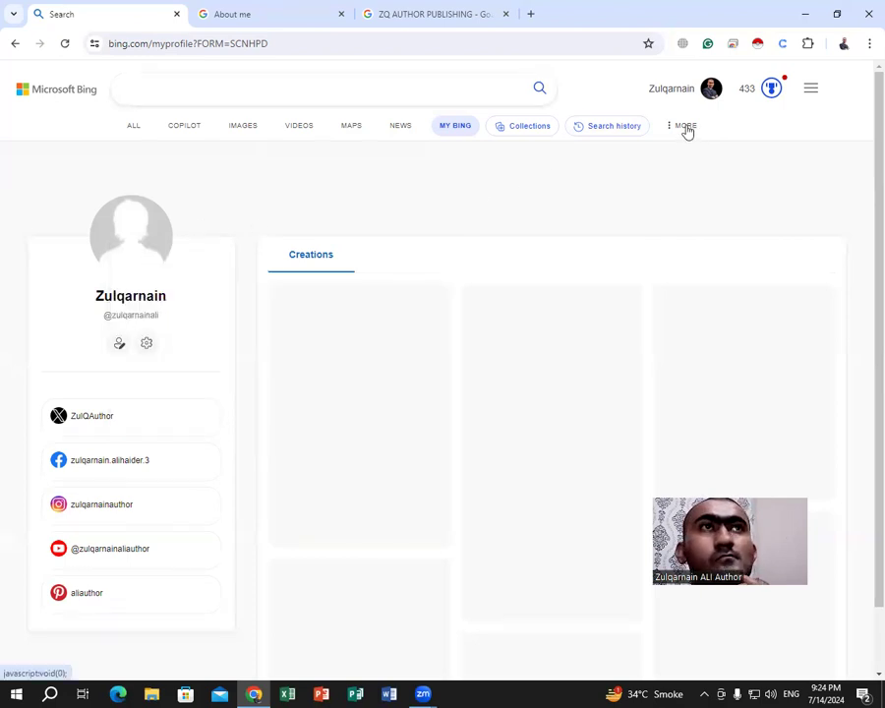
scroll(447, 305, down, 2)
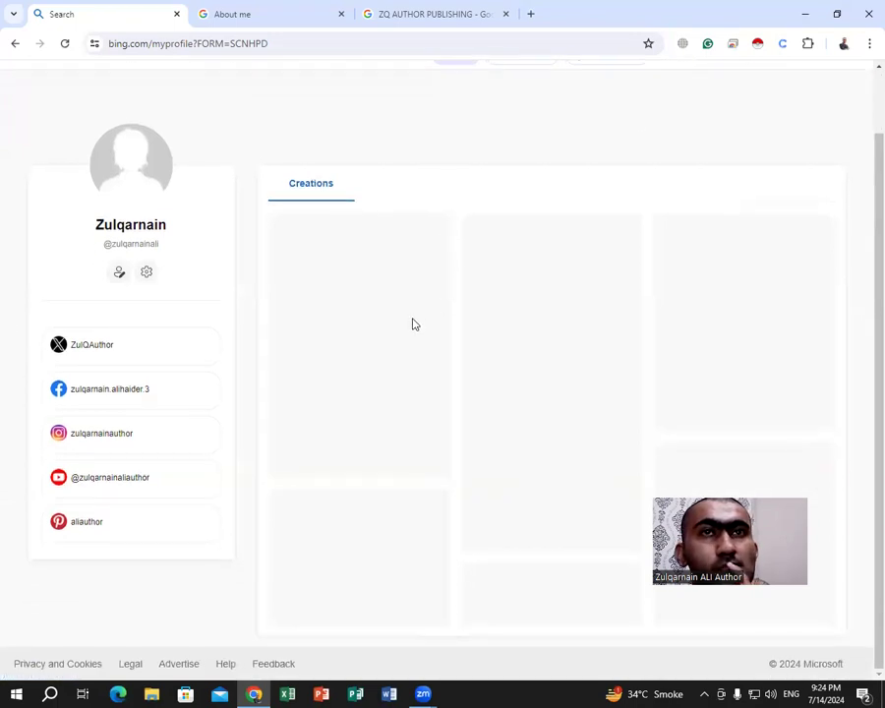
scroll(354, 337, up, 1)
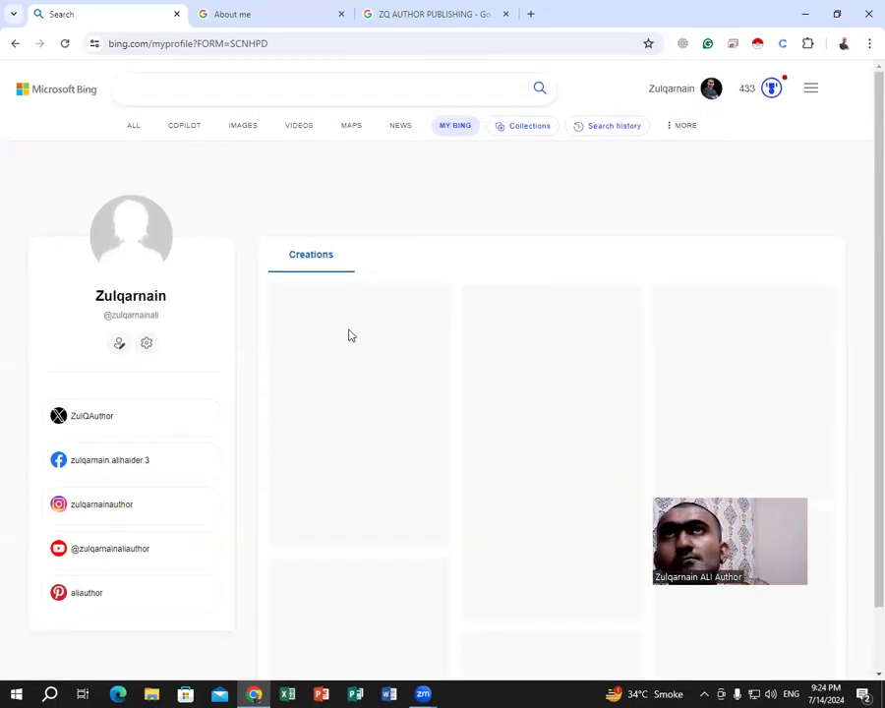
click(679, 133)
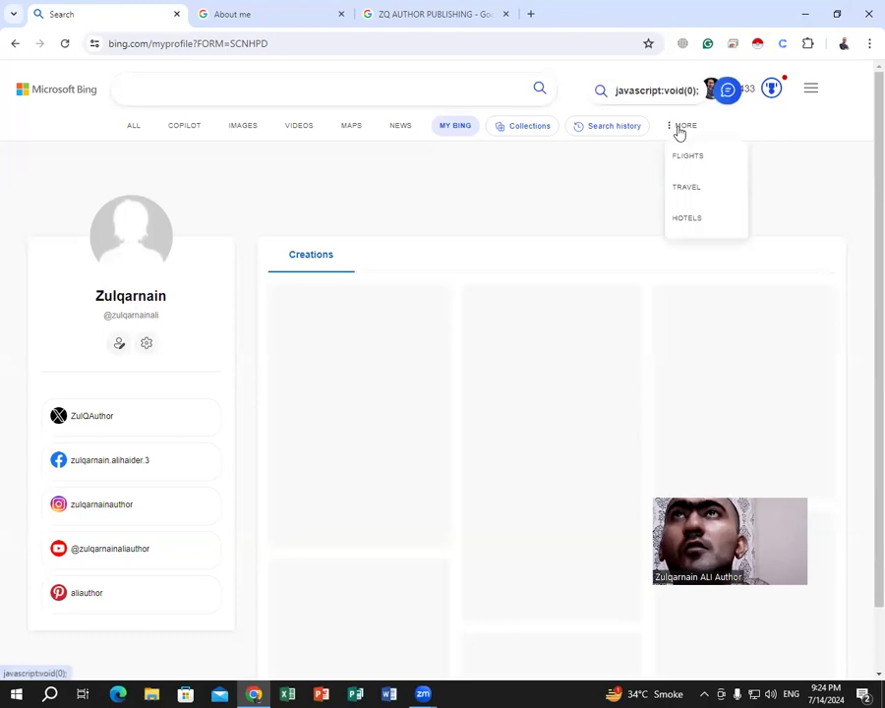
click(594, 172)
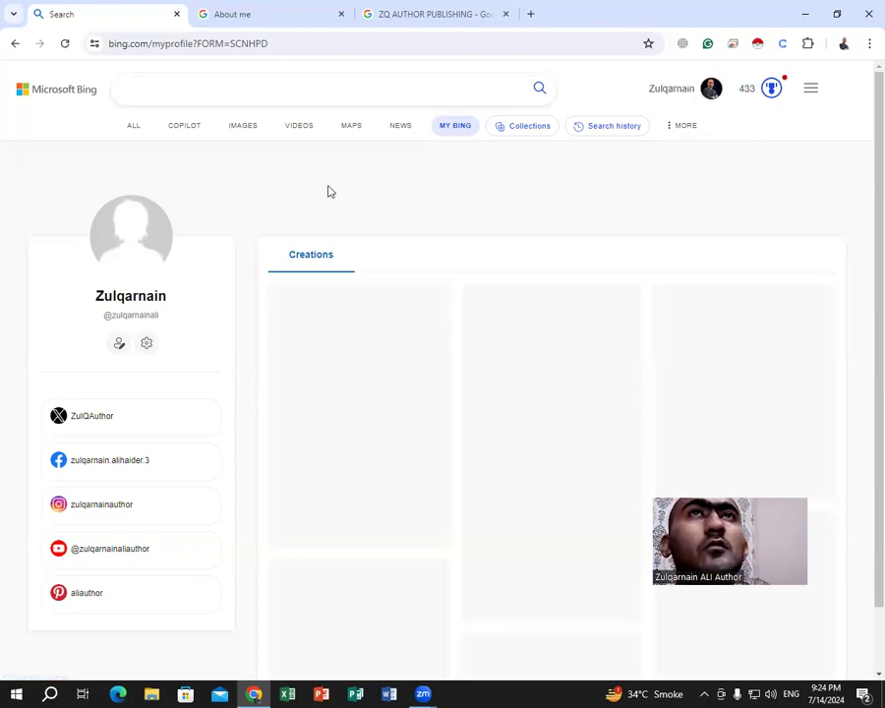
click(439, 132)
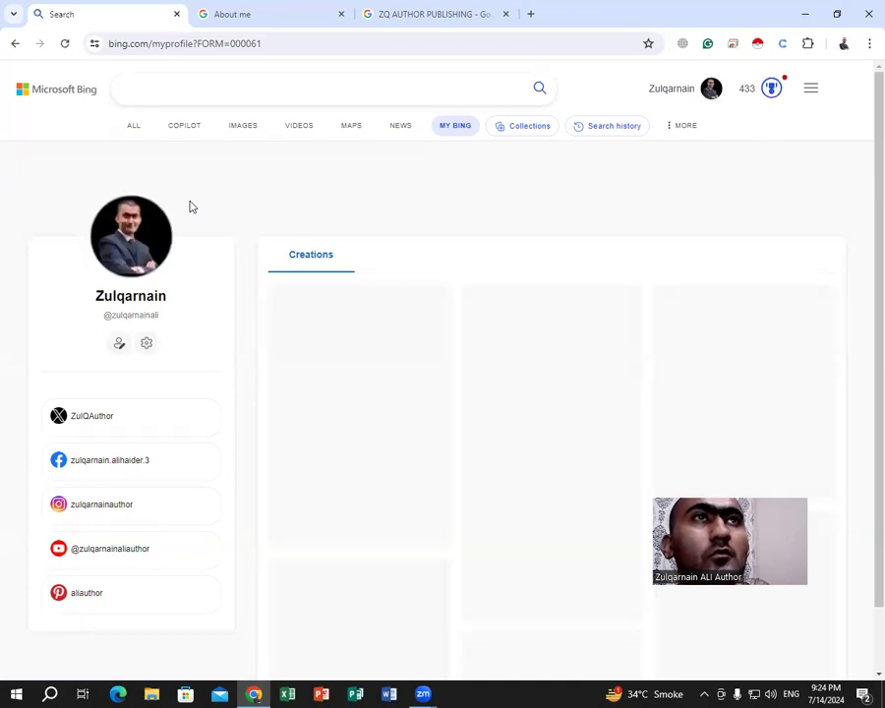
- Examine the profile card, the linked social media accounts and the Creations area on My Bing
scroll(207, 249, down, 1)
scroll(208, 251, up, 1)
scroll(207, 250, down, 2)
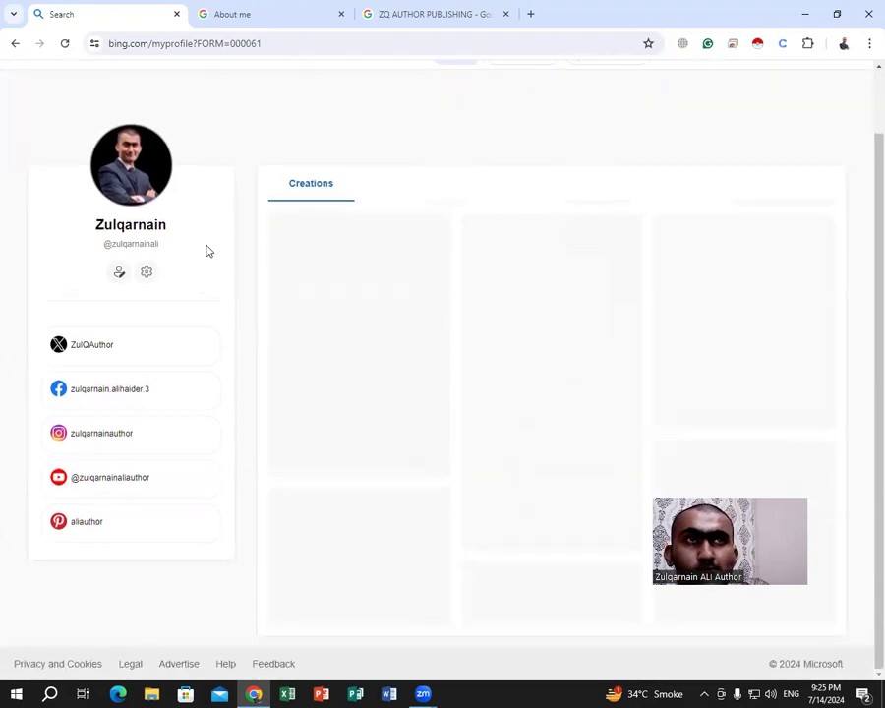
scroll(205, 251, up, 2)
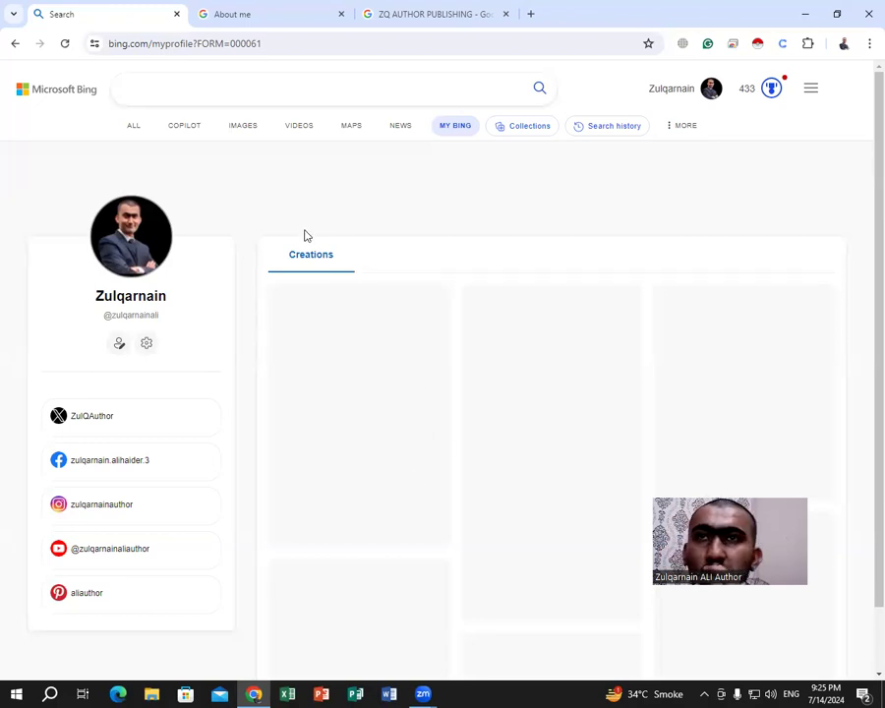
scroll(285, 286, down, 1)
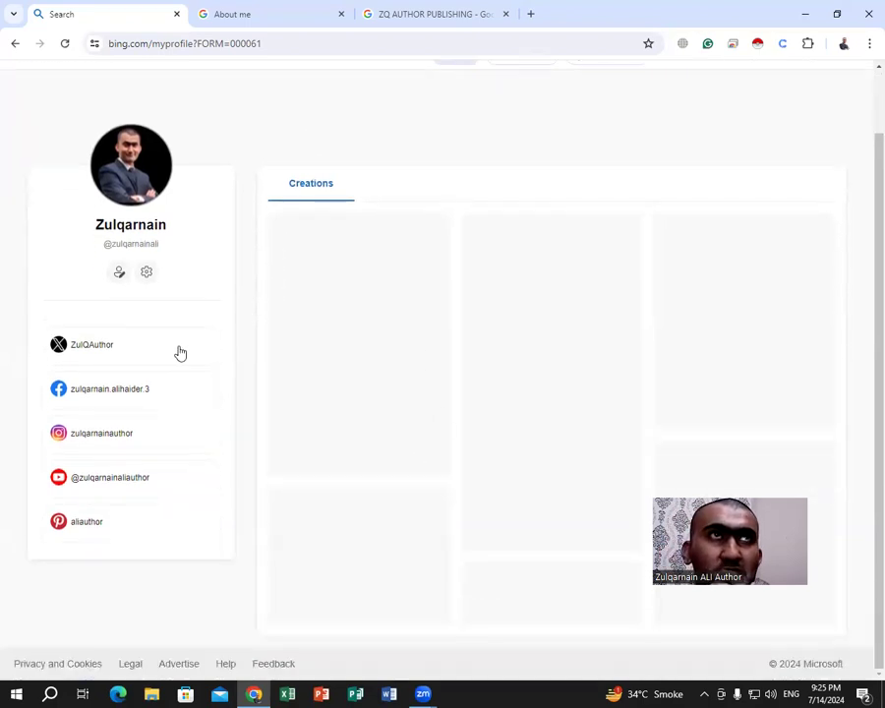
scroll(178, 351, up, 1)
scroll(180, 353, up, 1)
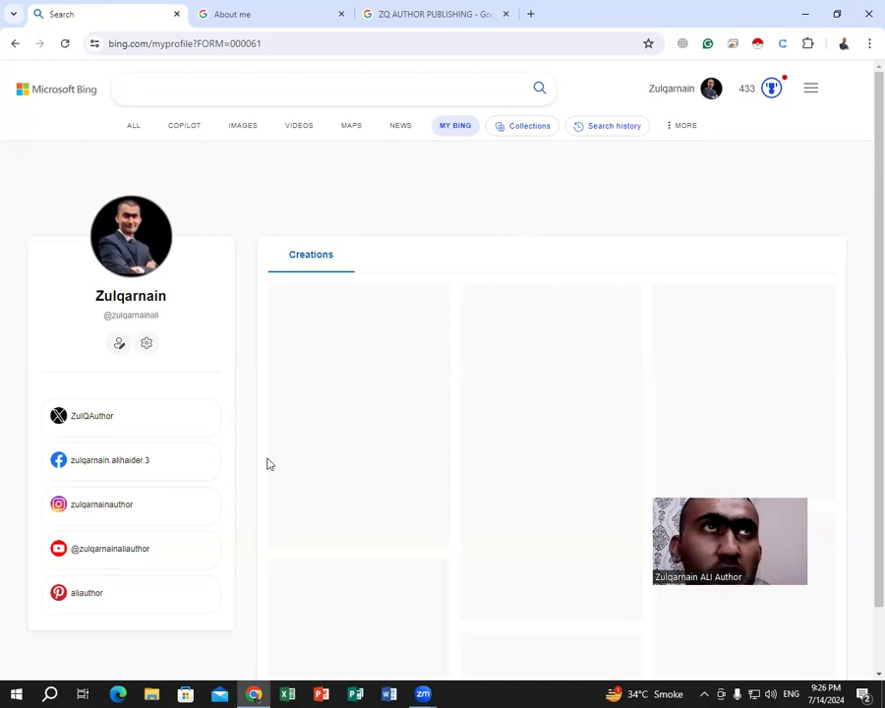
scroll(268, 463, down, 3)
scroll(275, 464, up, 3)
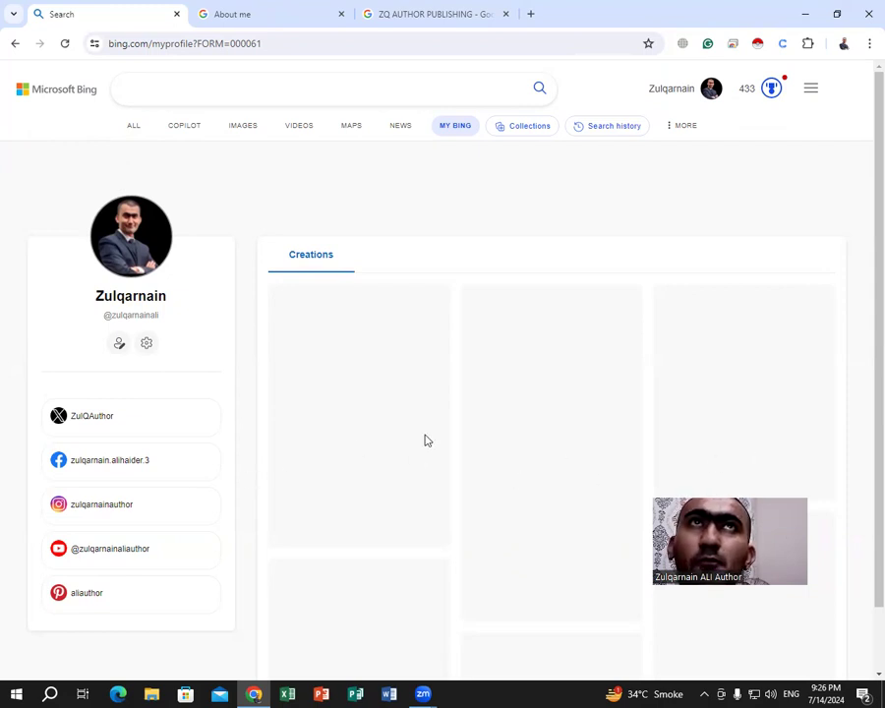
scroll(639, 405, down, 2)
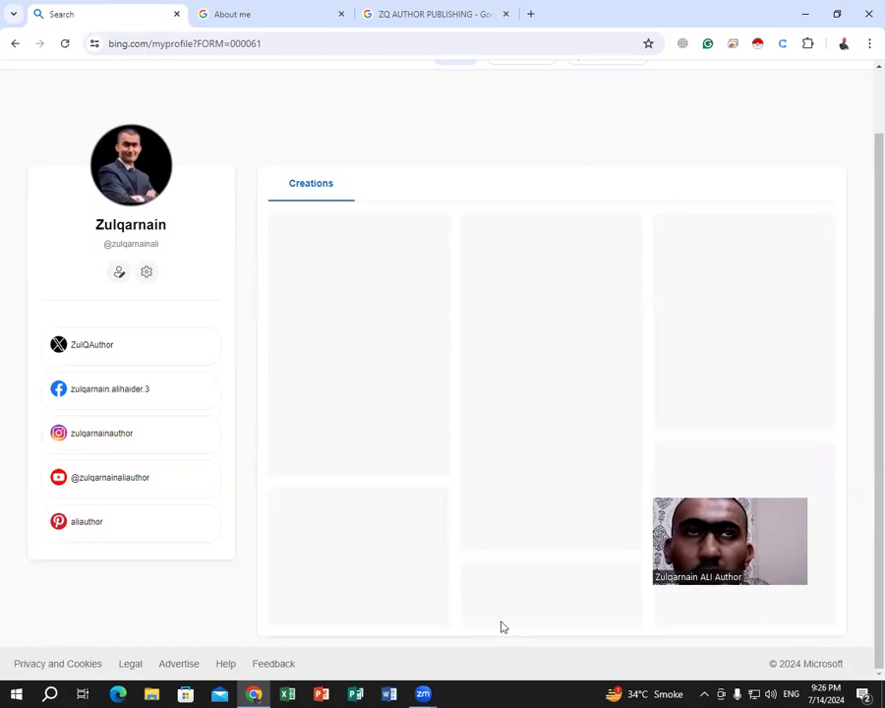
scroll(501, 627, up, 2)
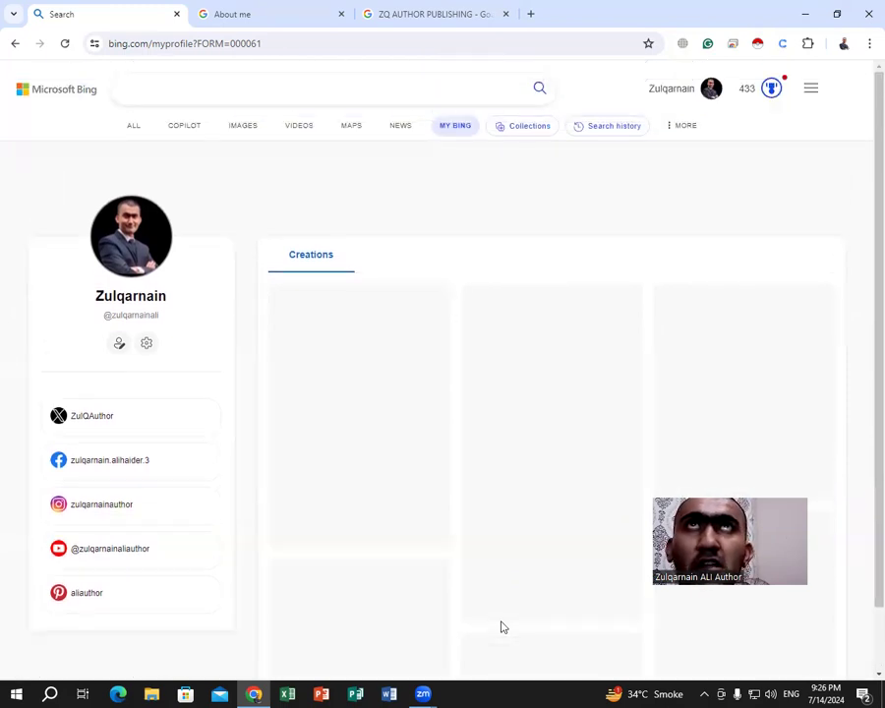
- Reload My Bing and save the profile's privacy settings with Public Mode and Creations on
click(460, 126)
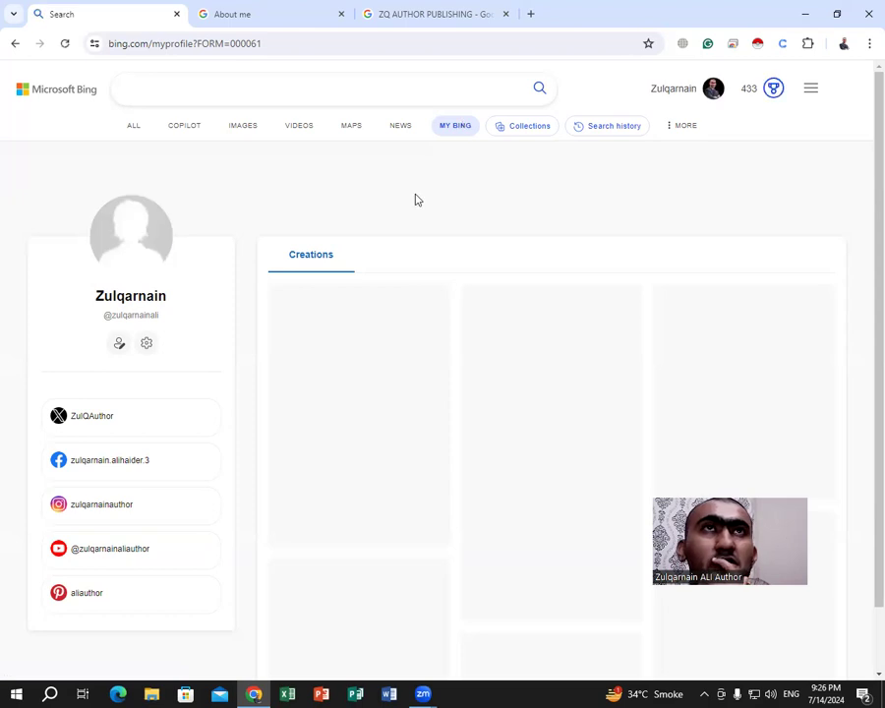
right_click(144, 252)
click(177, 216)
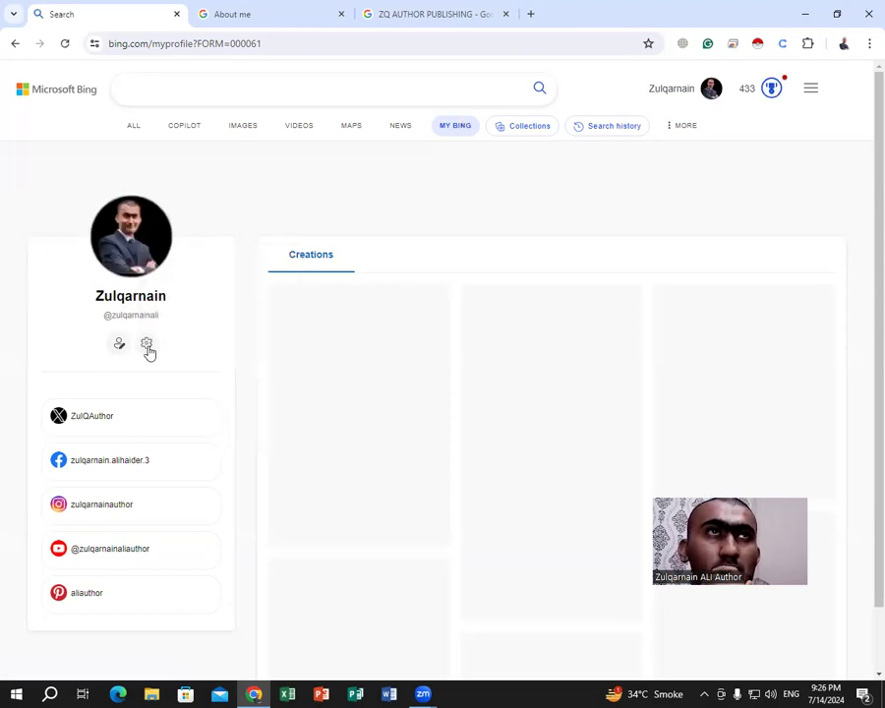
click(146, 345)
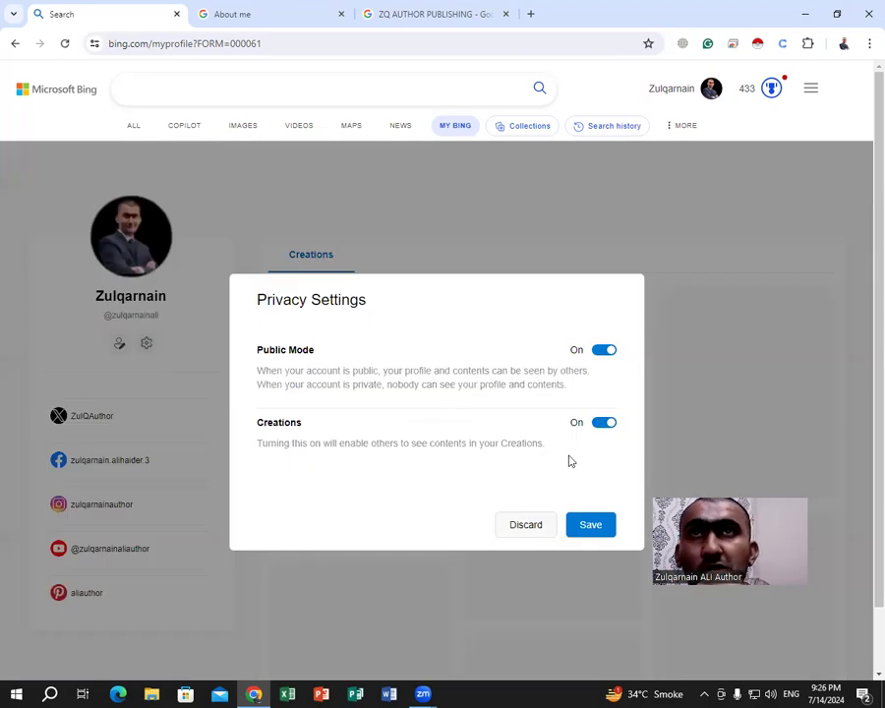
click(587, 526)
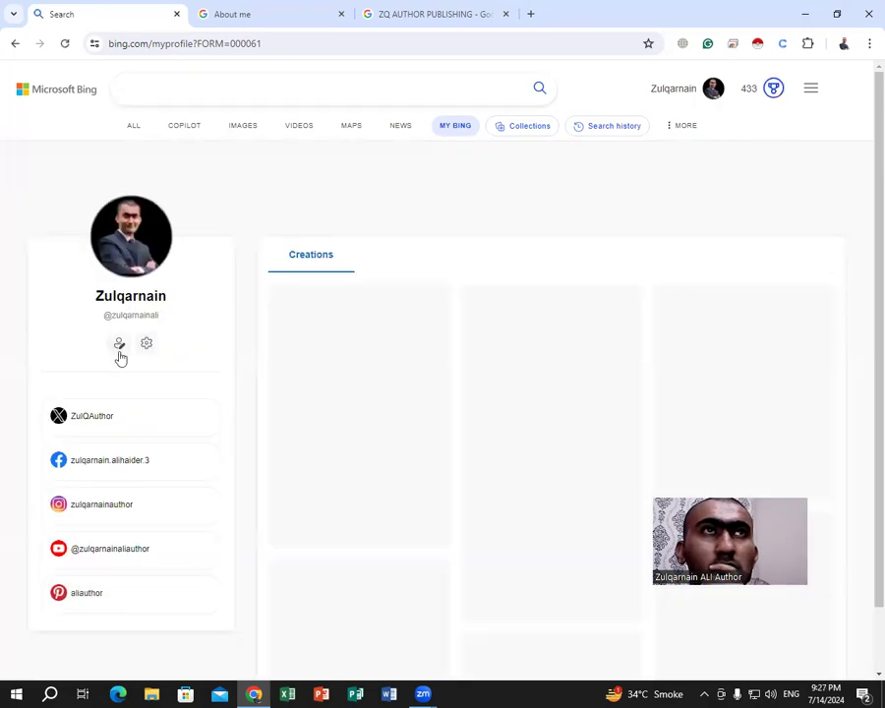
- Open the profile for editing to review the social media account links, and close it without changes
click(119, 344)
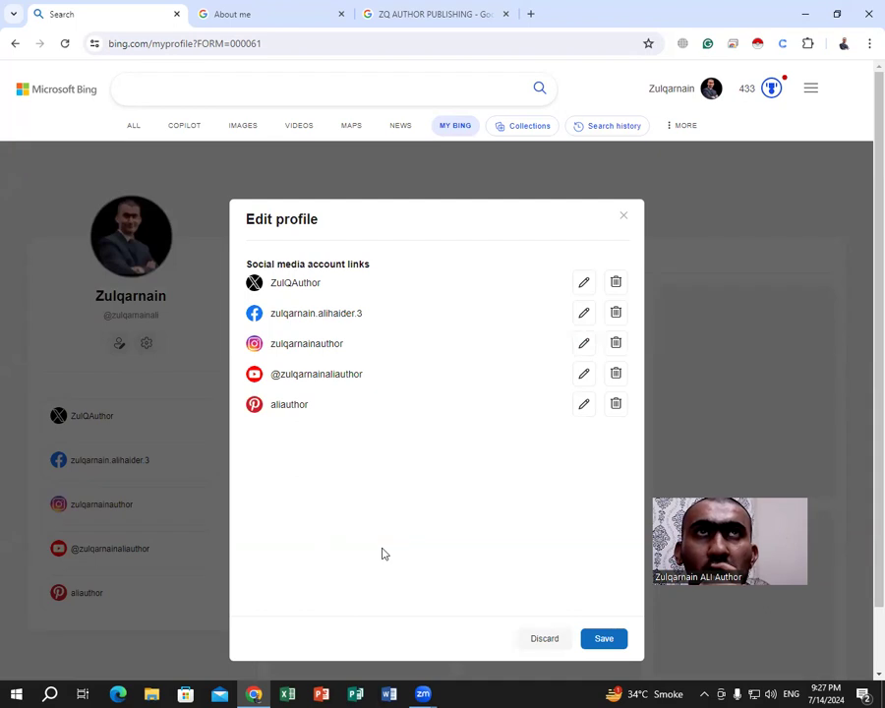
click(715, 443)
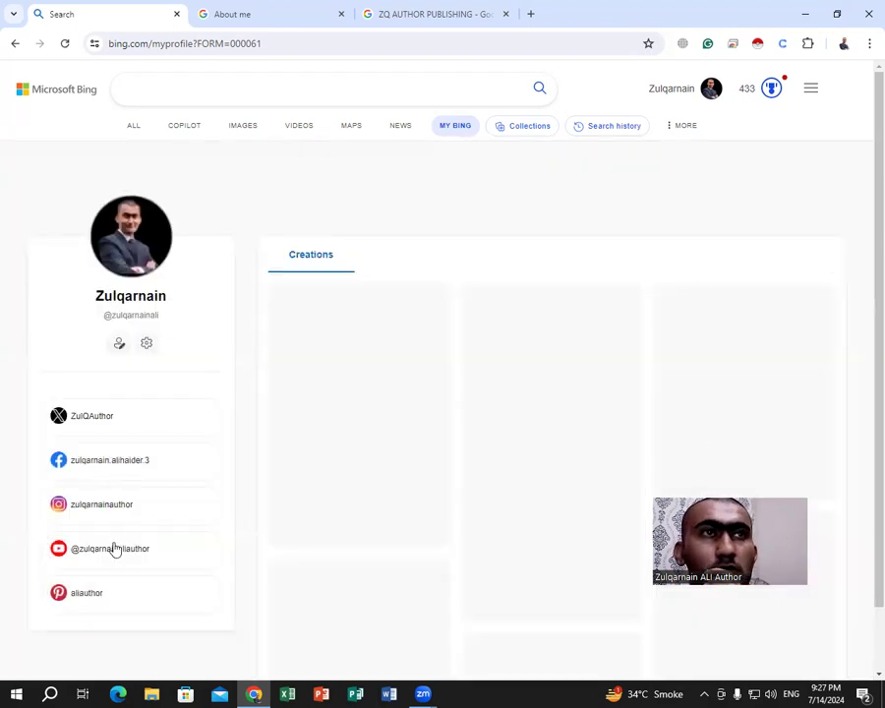
scroll(114, 548, down, 1)
scroll(114, 545, up, 1)
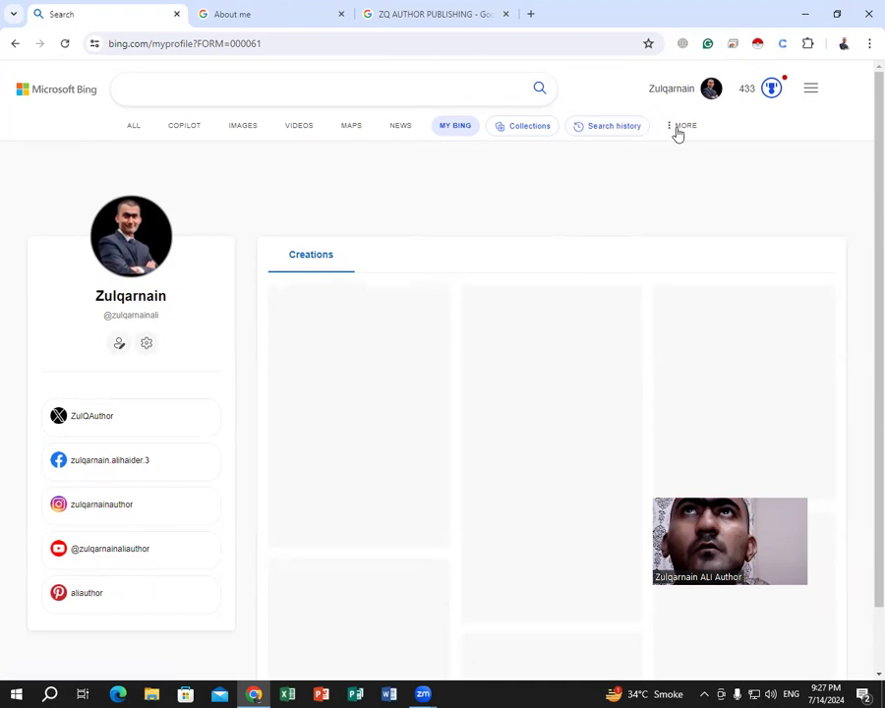
- Check the additional search categories and the site options, and reopen My Bing
mouse_move(677, 134)
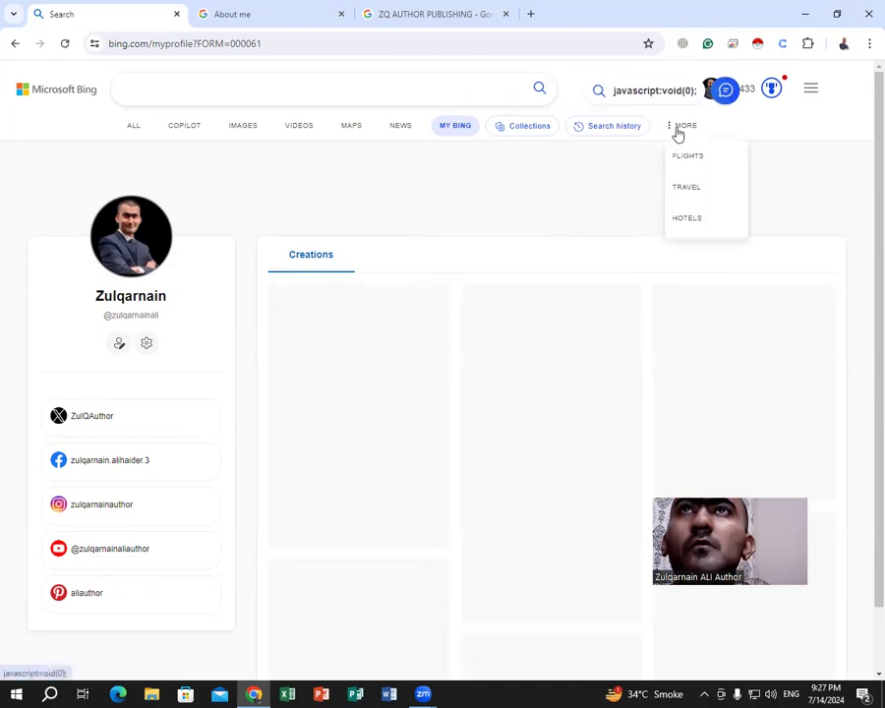
click(809, 91)
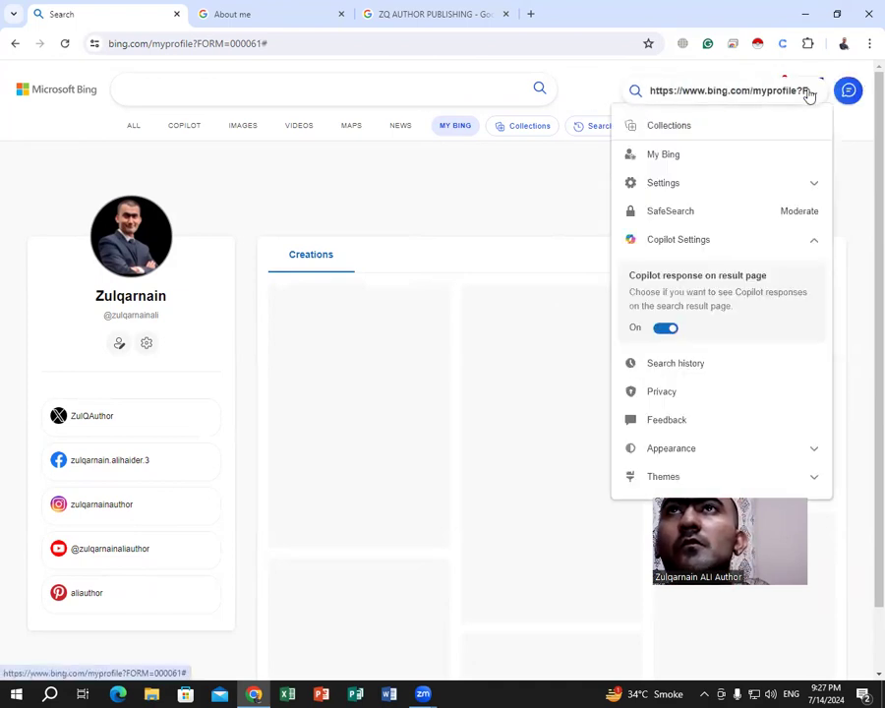
click(670, 154)
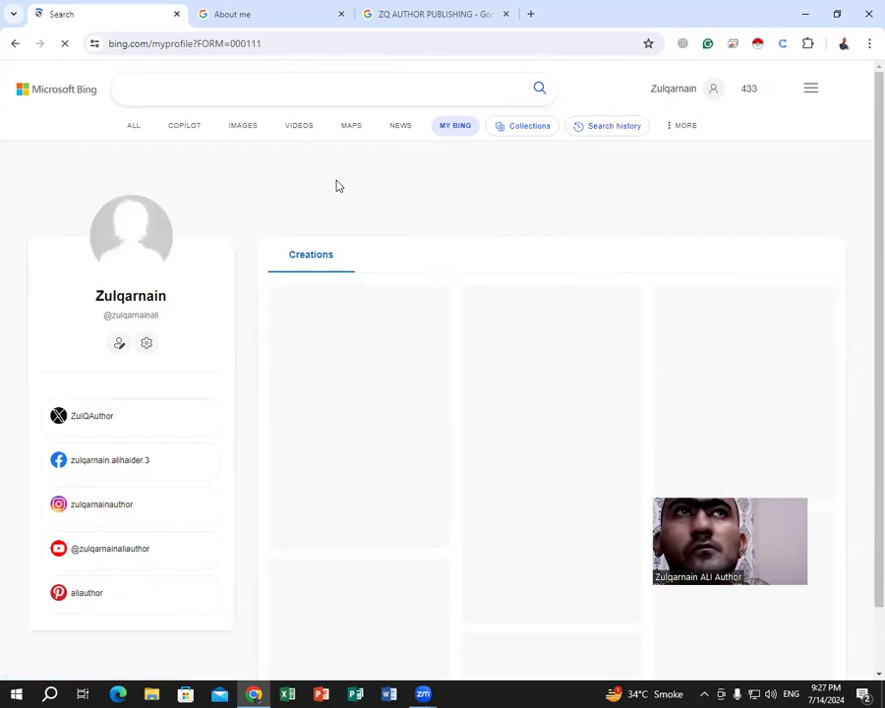
- Review the full Bing settings page from the search options to Homepage and Personalization, and go back to My Bing
click(812, 92)
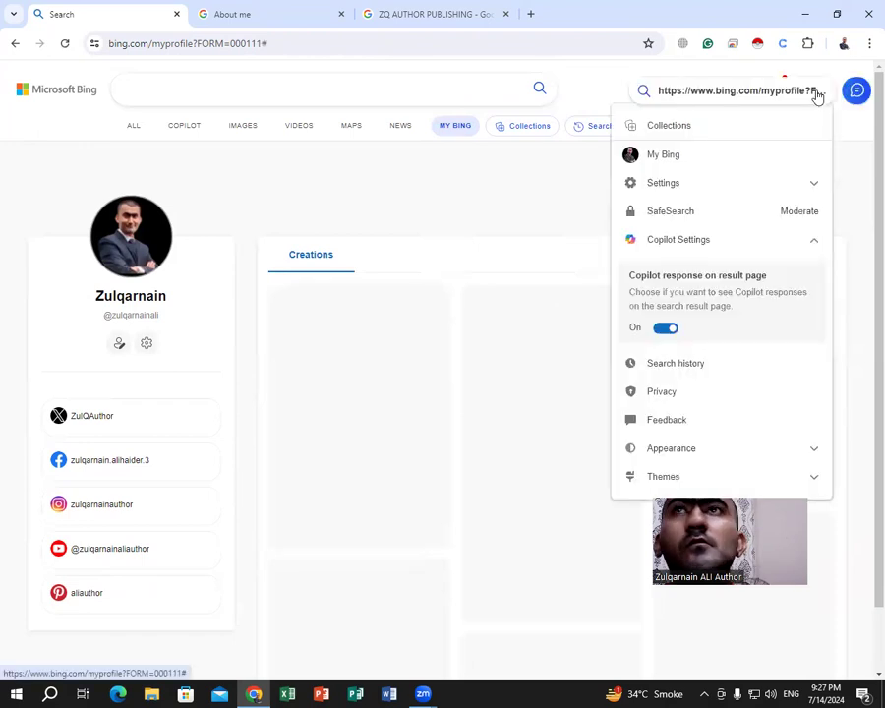
click(742, 187)
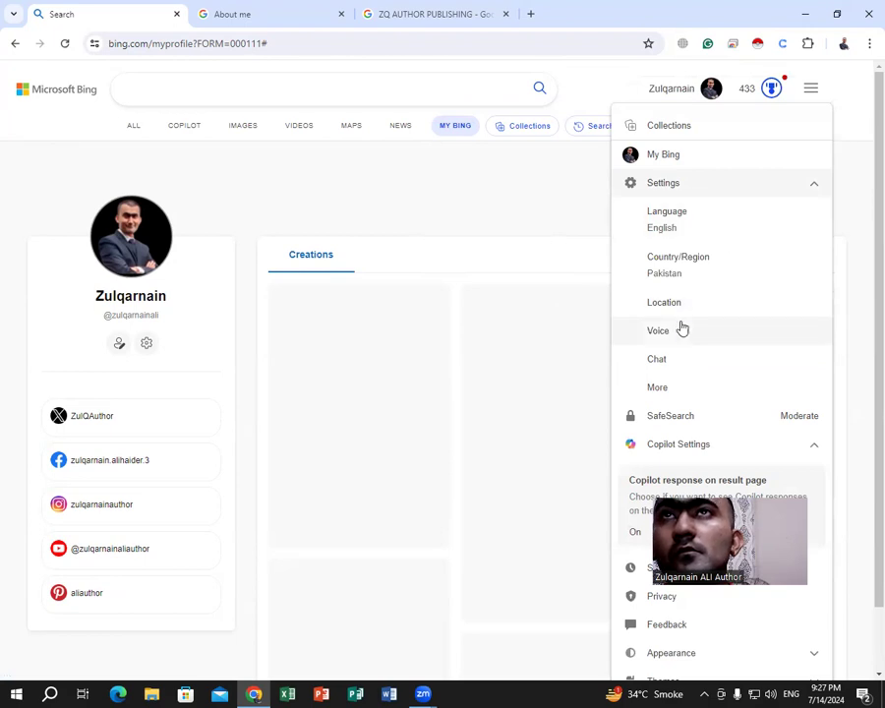
scroll(701, 310, down, 1)
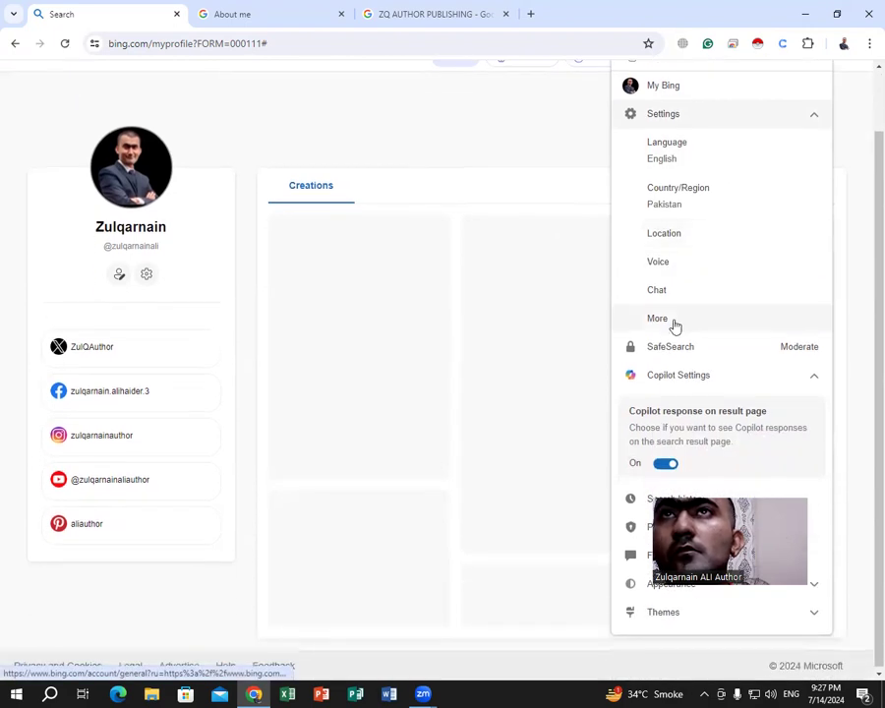
click(715, 328)
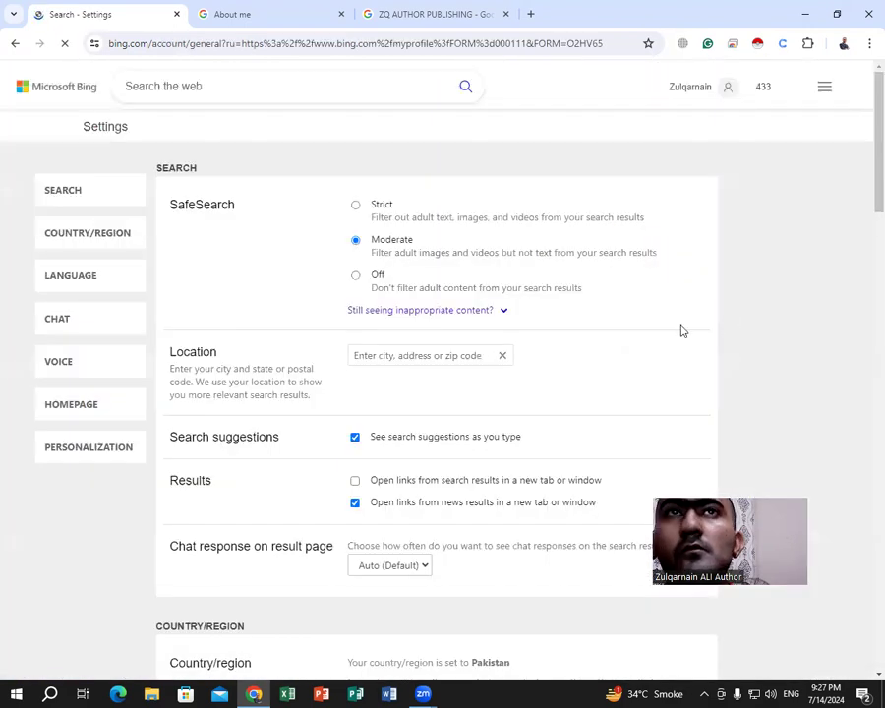
scroll(682, 332, down, 1)
scroll(681, 331, down, 5)
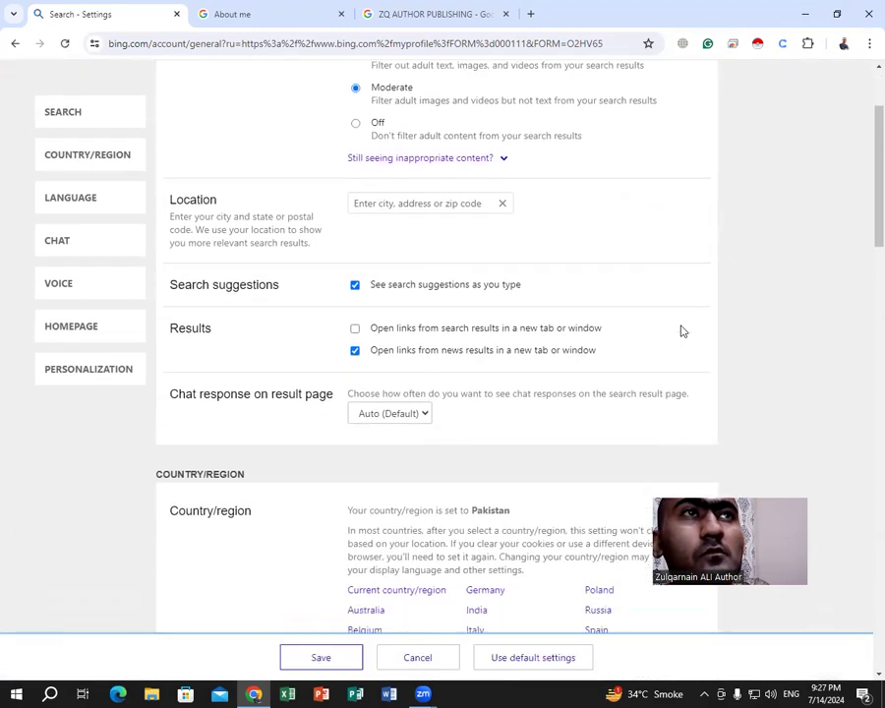
scroll(681, 332, down, 5)
scroll(681, 331, down, 15)
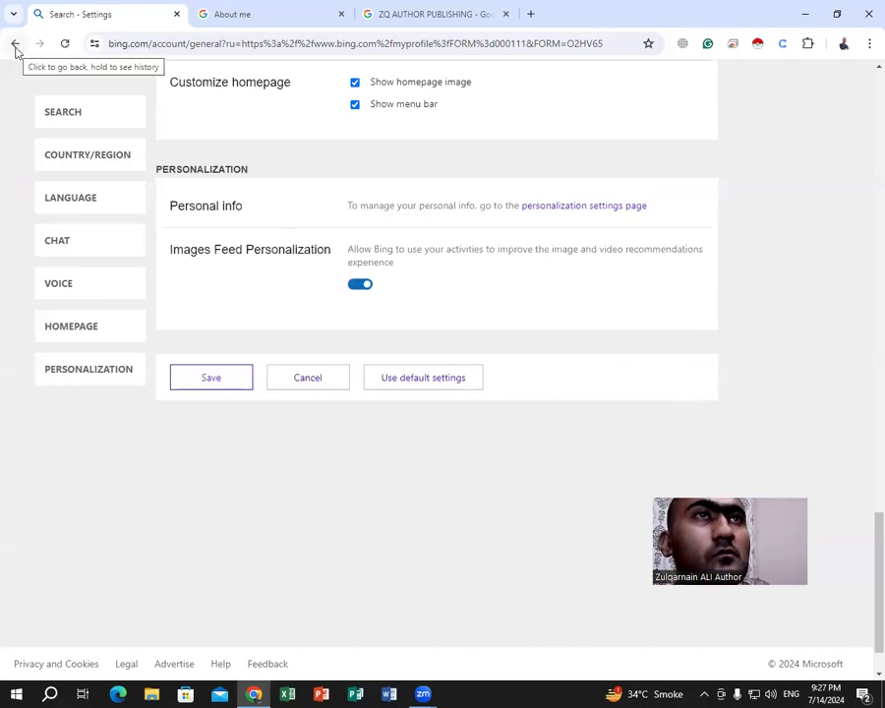
click(81, 325)
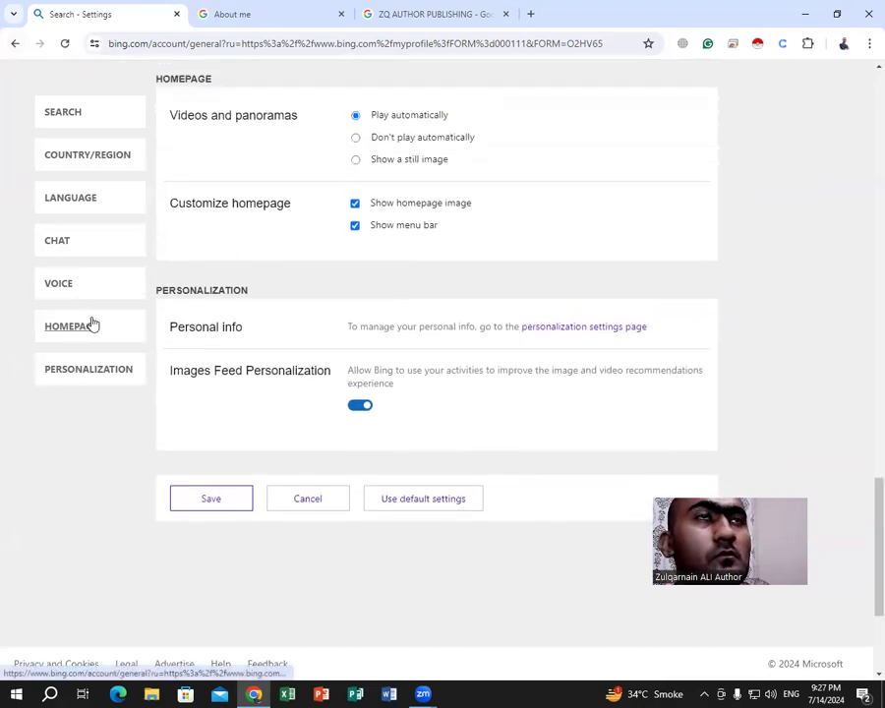
click(15, 43)
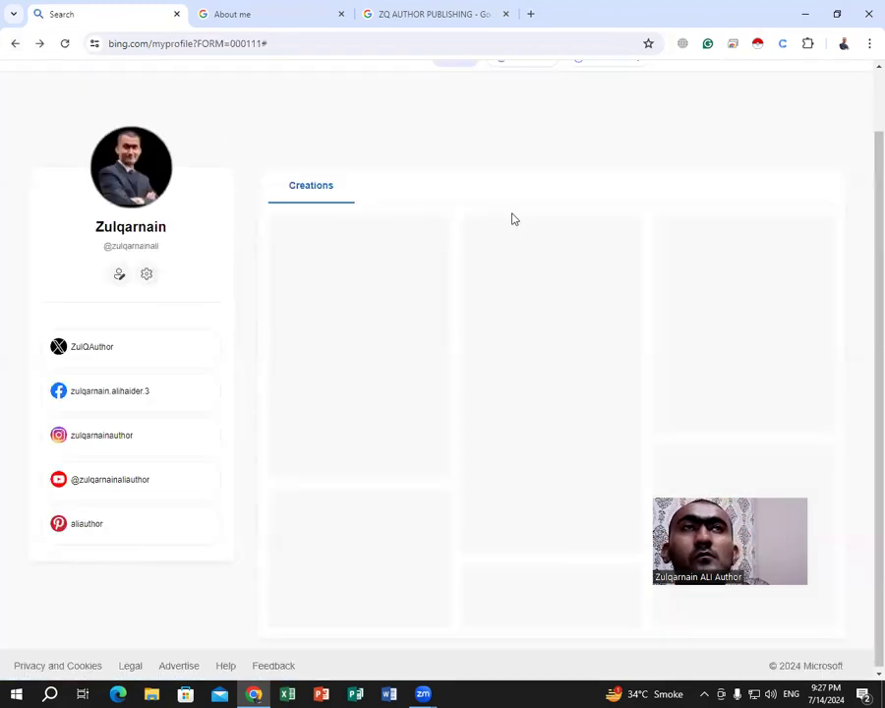
scroll(594, 275, up, 2)
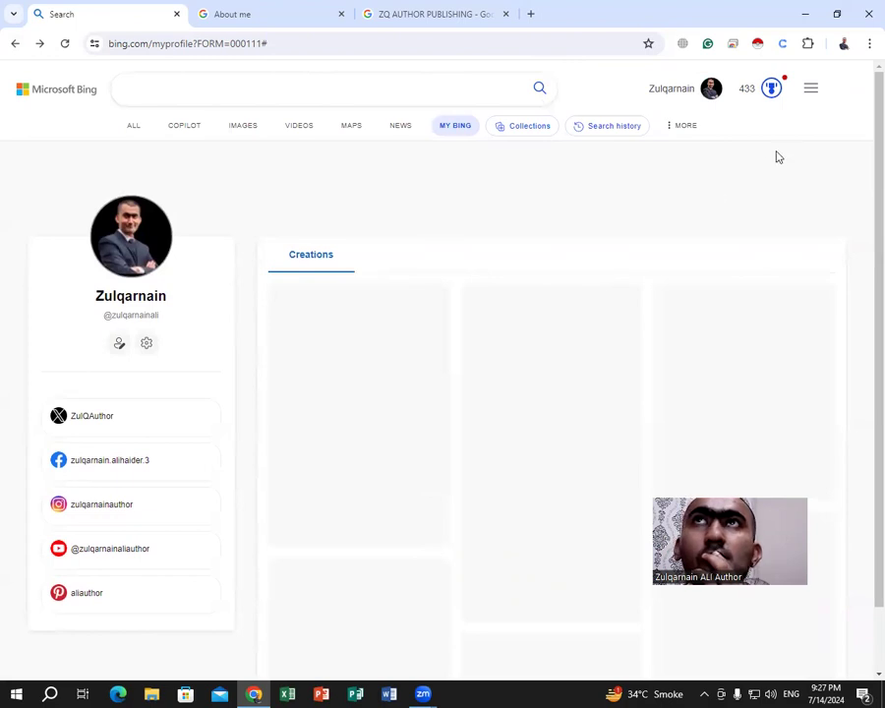
- Open the SafeSearch settings to check the filter levels and the inappropriate content help, and return to My Bing without changes
click(810, 89)
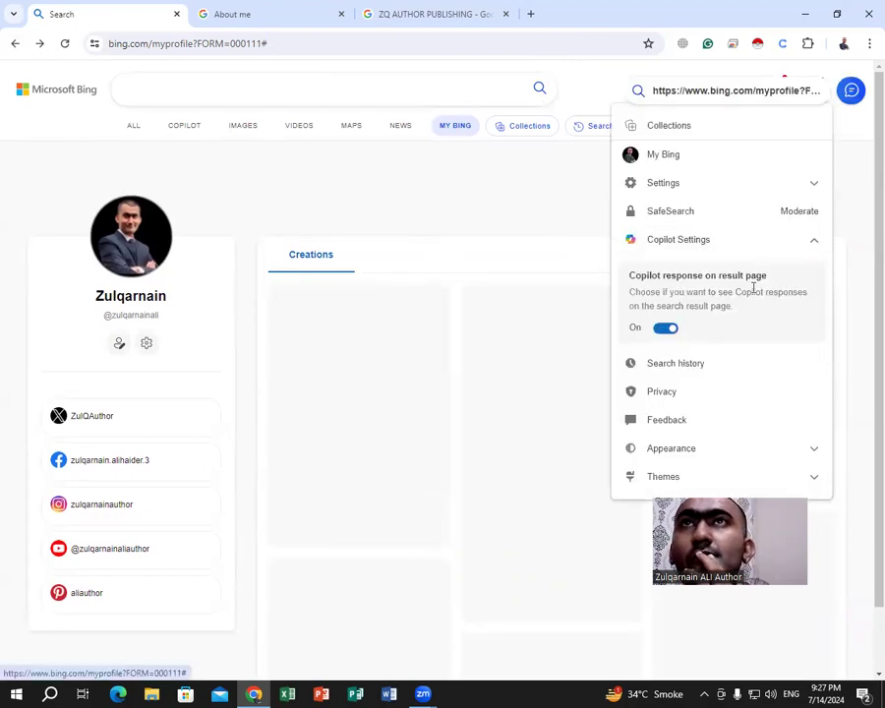
click(710, 221)
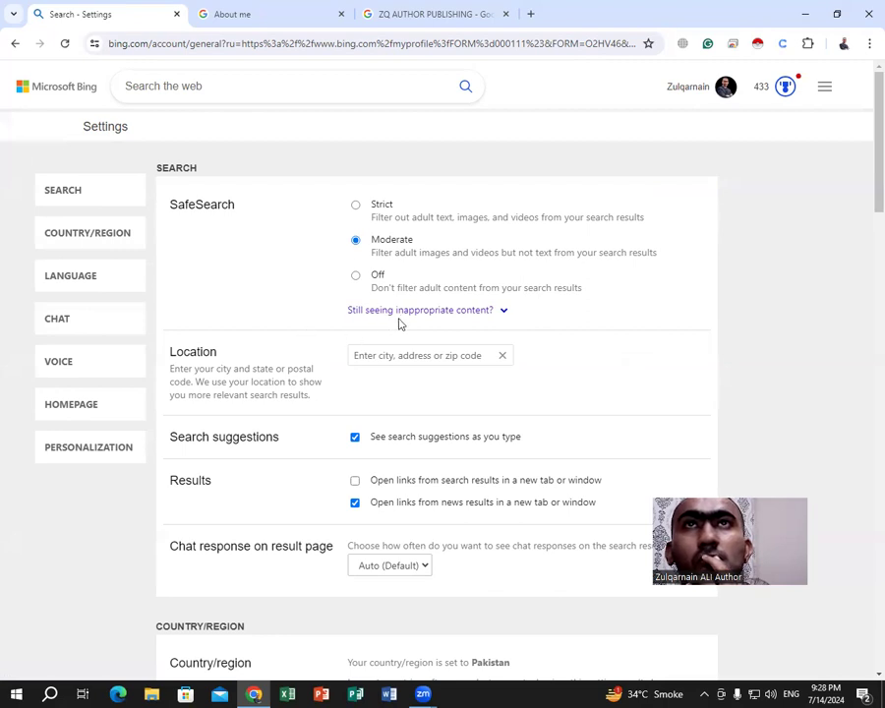
click(504, 313)
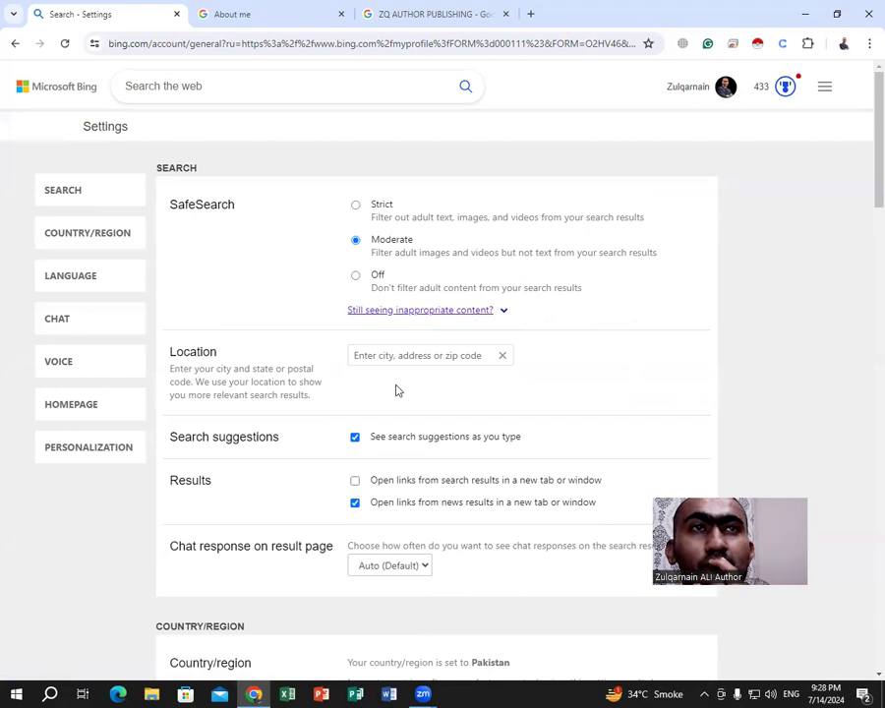
scroll(397, 390, down, 3)
scroll(397, 389, up, 3)
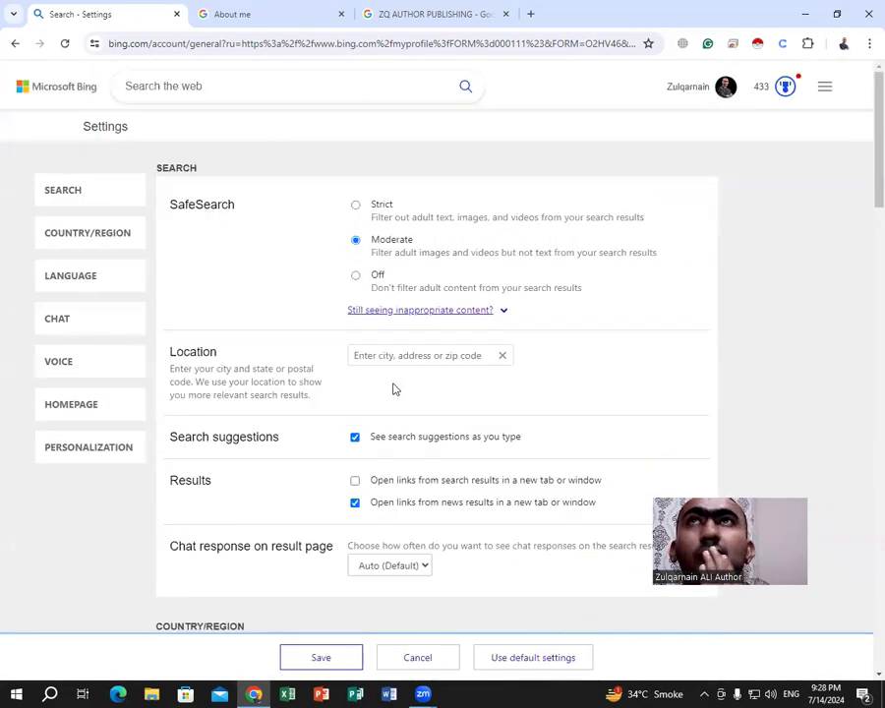
click(16, 45)
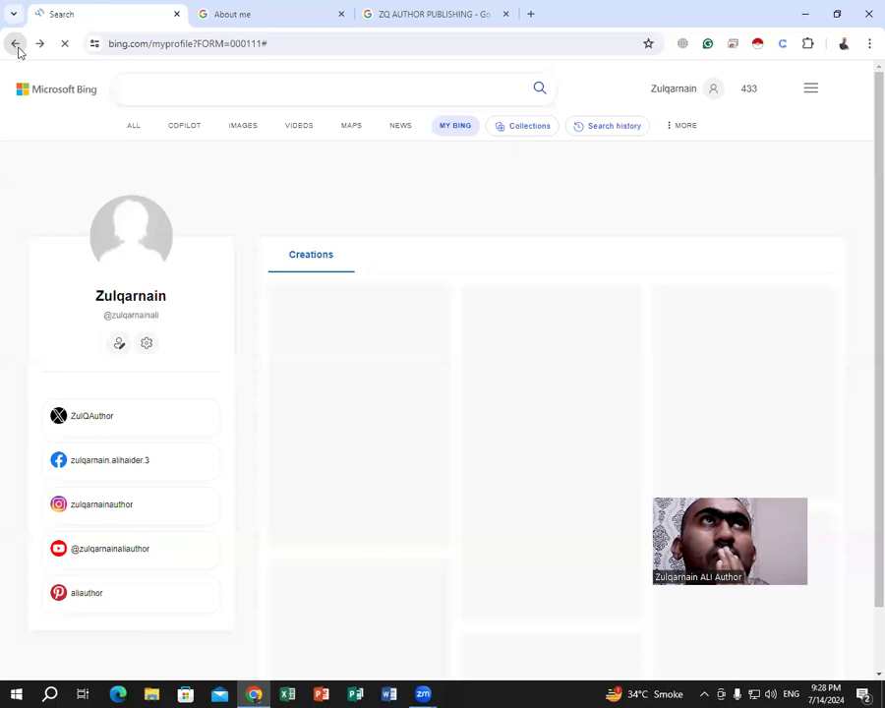
- Reopen My Bing from the site options and look over the profile card and the Creations area
mouse_move(691, 130)
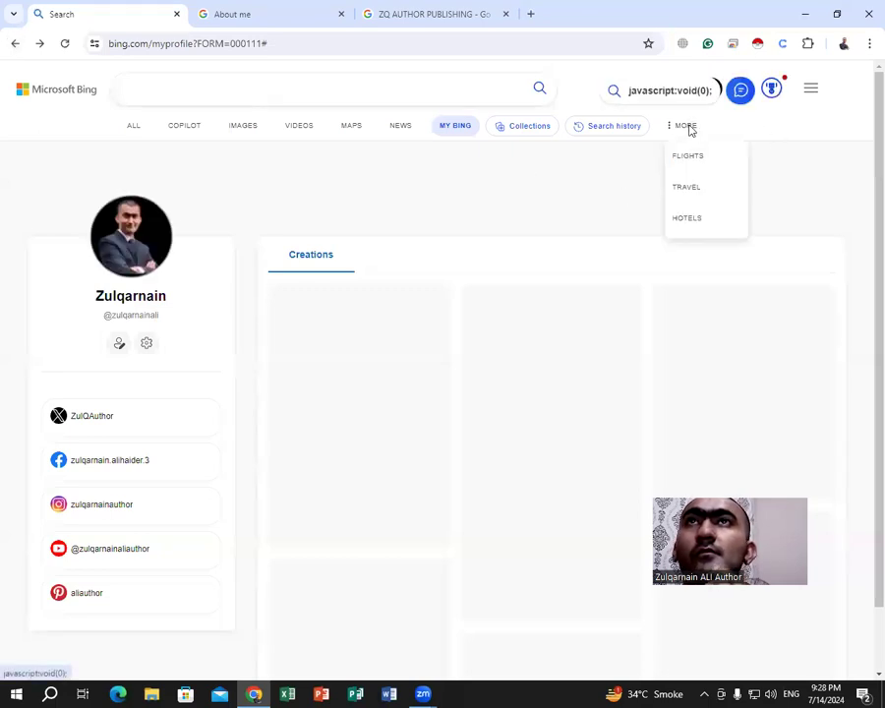
click(809, 90)
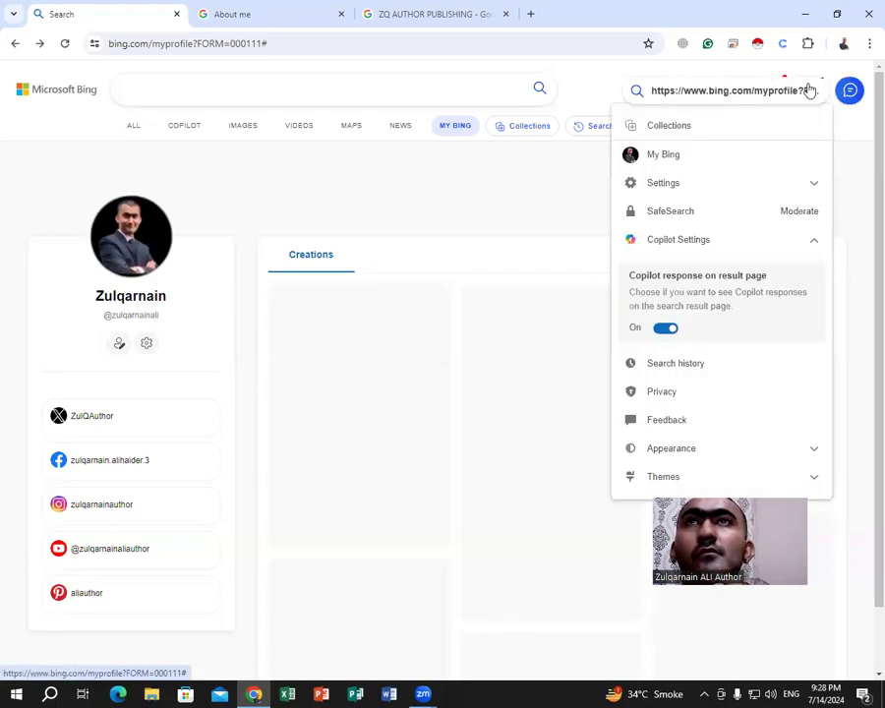
click(673, 157)
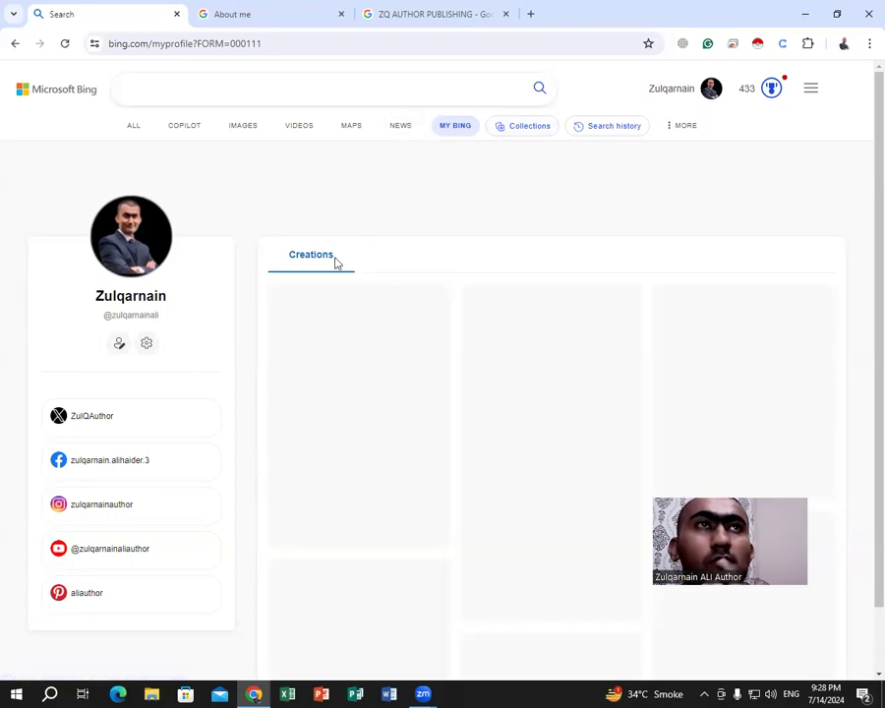
scroll(334, 263, down, 2)
scroll(334, 262, up, 2)
scroll(334, 262, down, 2)
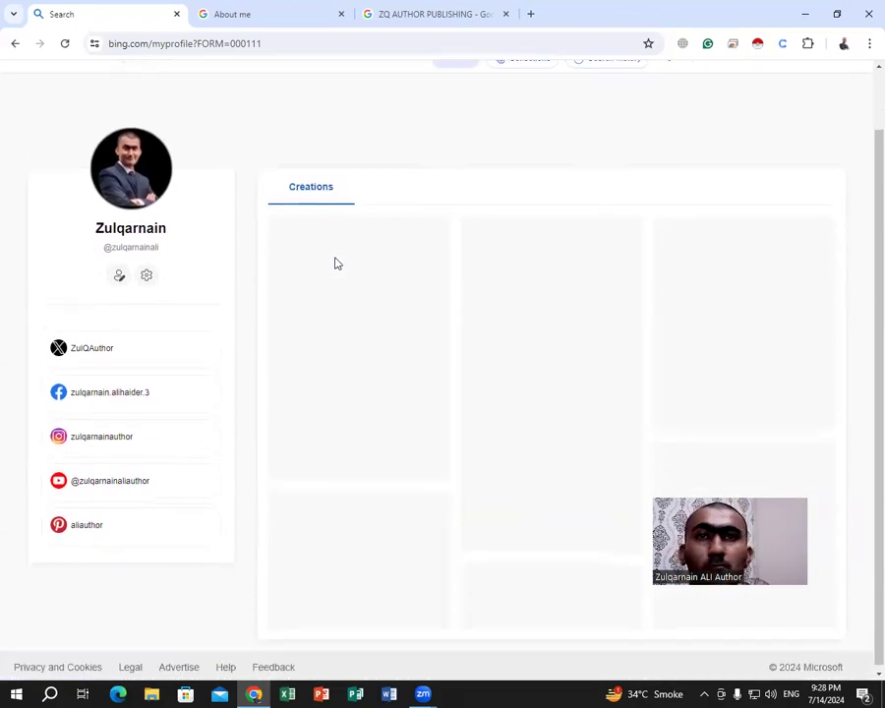